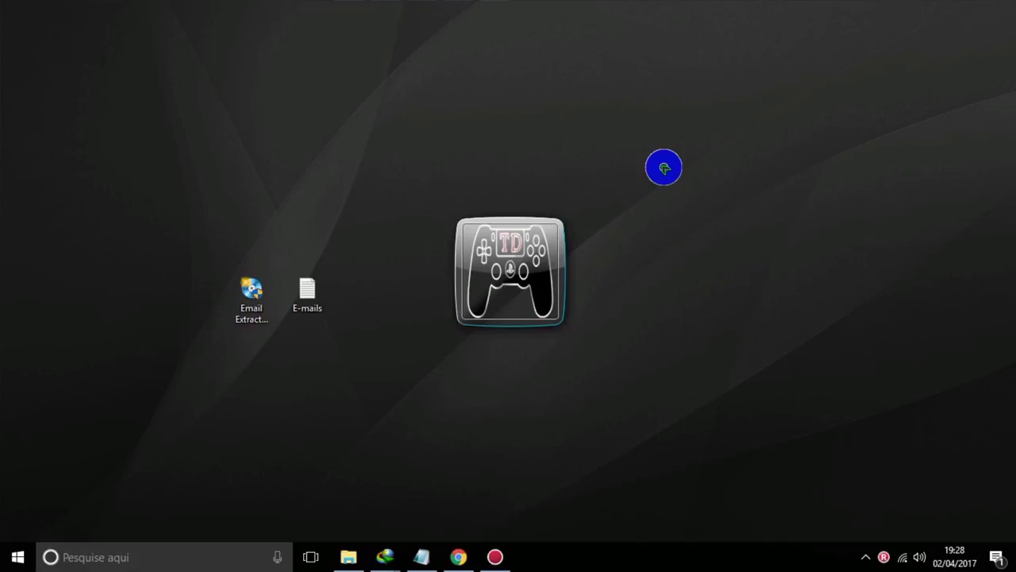
- Open the E-mails text file on the desktop, examine how its addresses run together, and close it
double_click(309, 290)
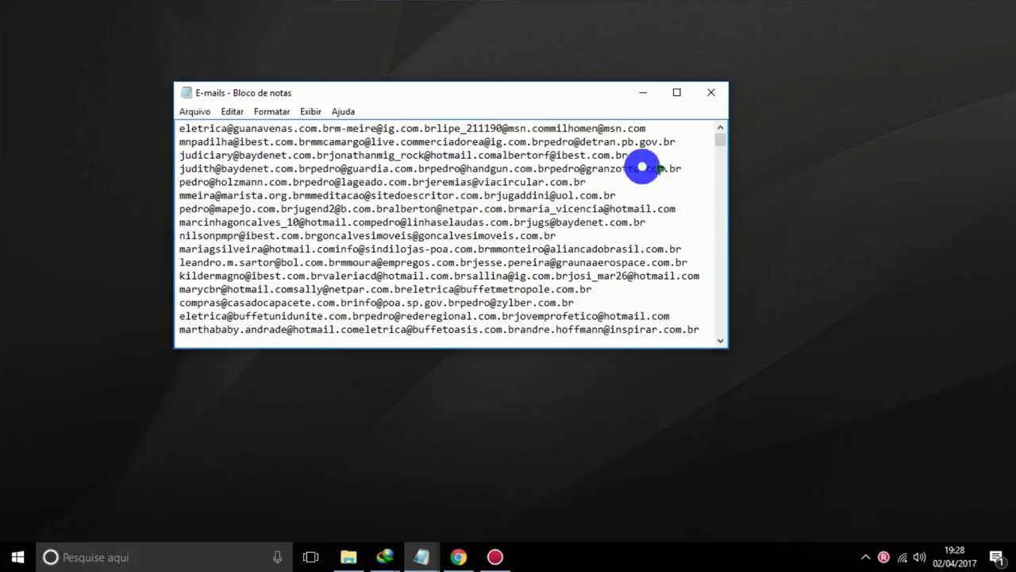
left_click_drag(722, 141, 708, 262)
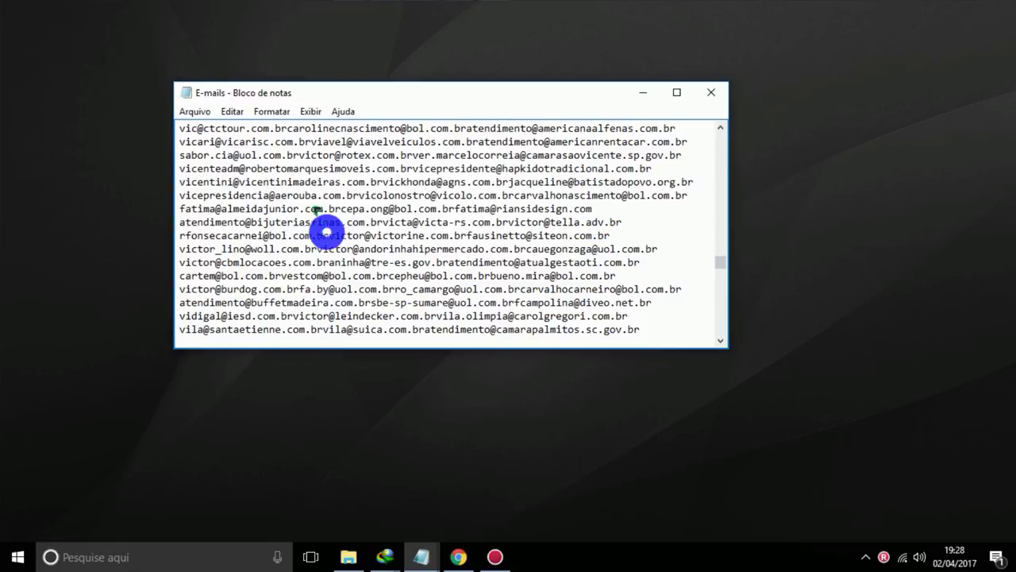
left_click_drag(184, 129, 429, 169)
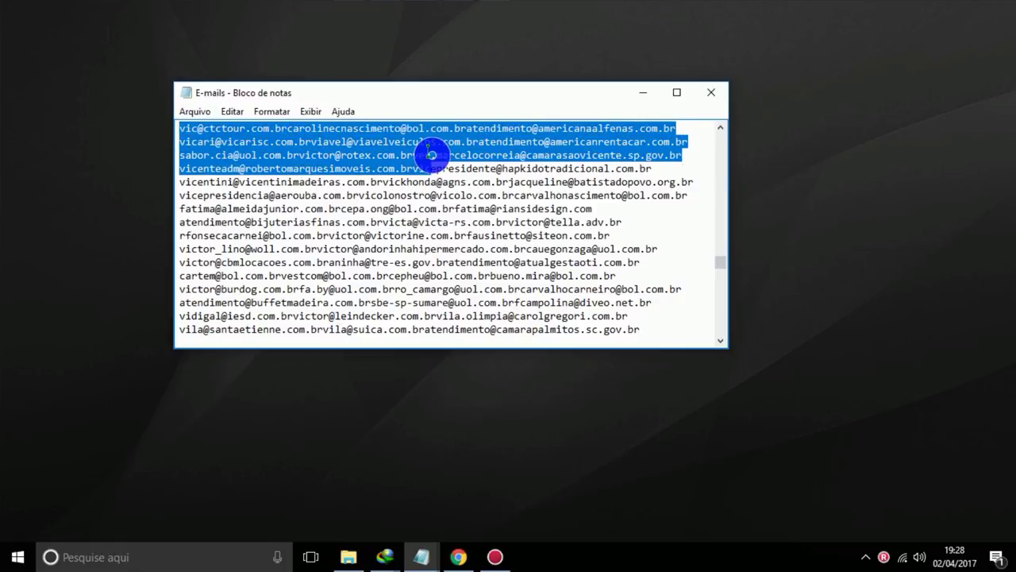
left_click(431, 155)
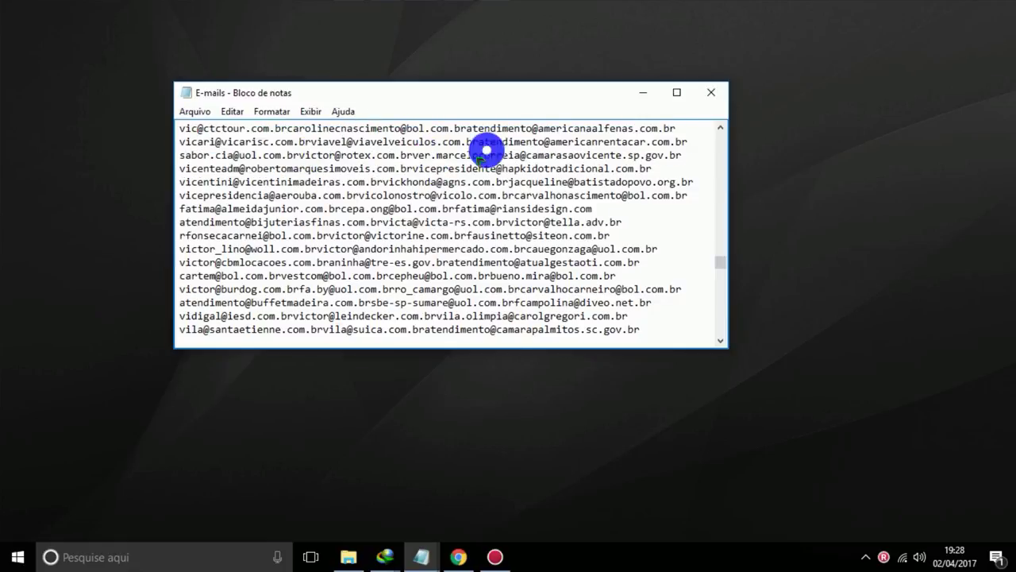
left_click(711, 93)
- Launch Email Extractor from the desktop and check which interface languages it offers
double_click(251, 290)
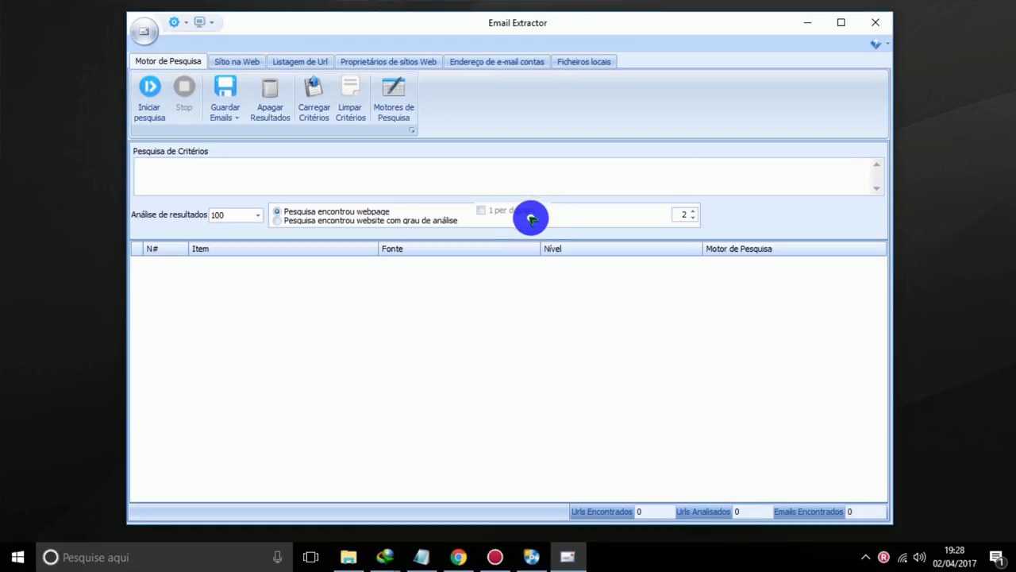
left_click(182, 22)
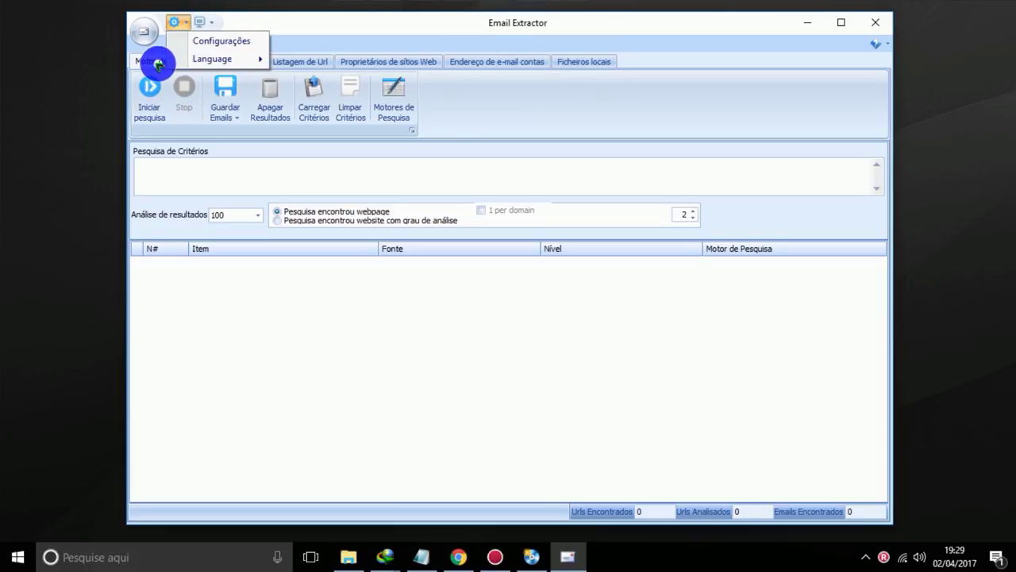
mouse_move(252, 59)
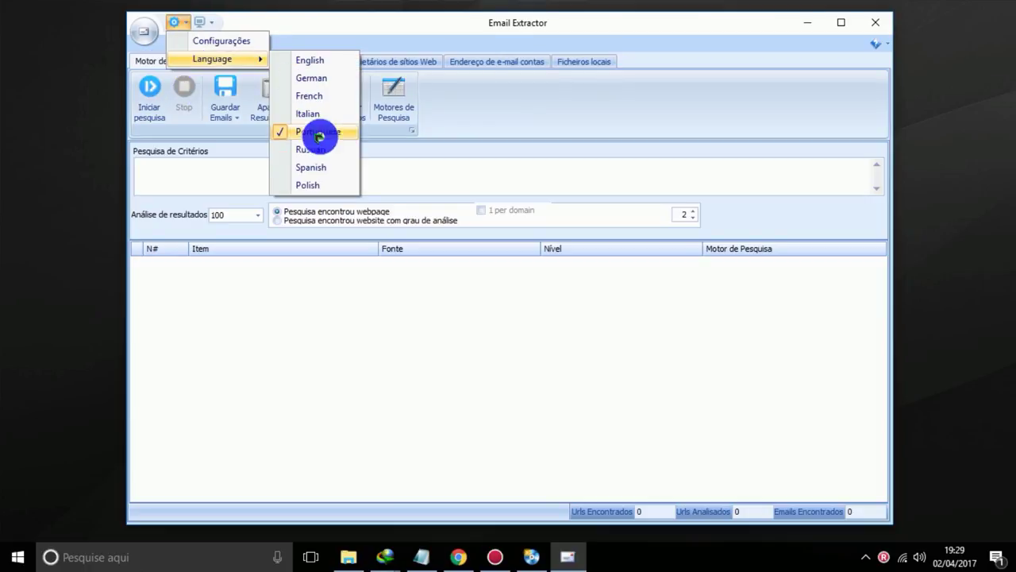
left_click(268, 24)
- Try the Valentine and Glass Oceans skins on the program's interface
left_click(210, 25)
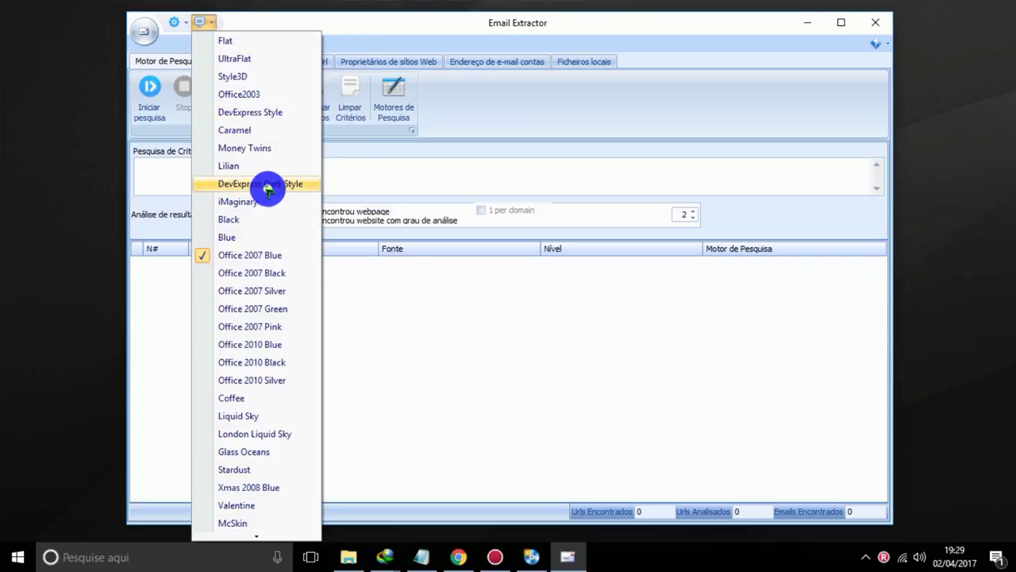
left_click(247, 505)
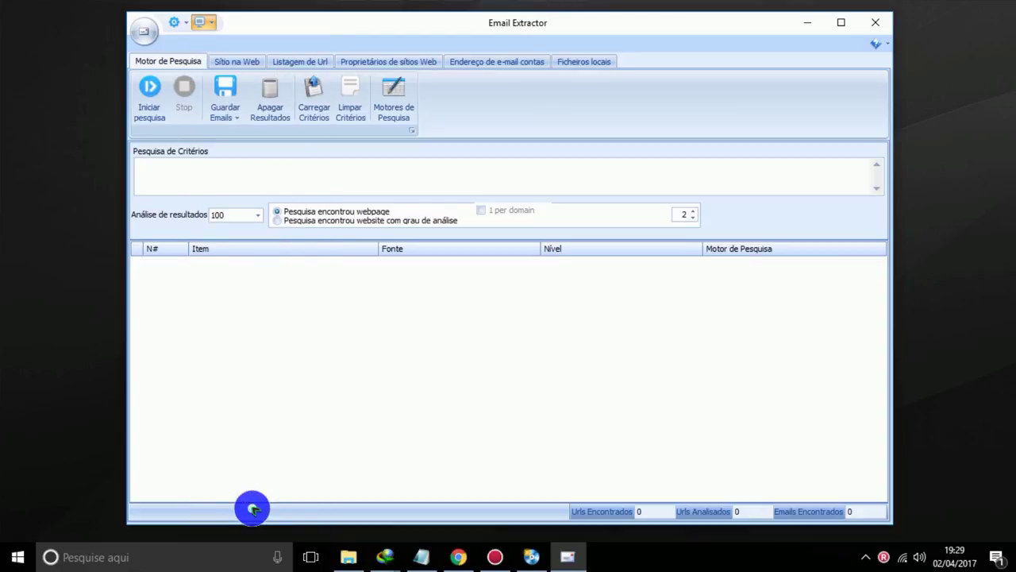
left_click(209, 20)
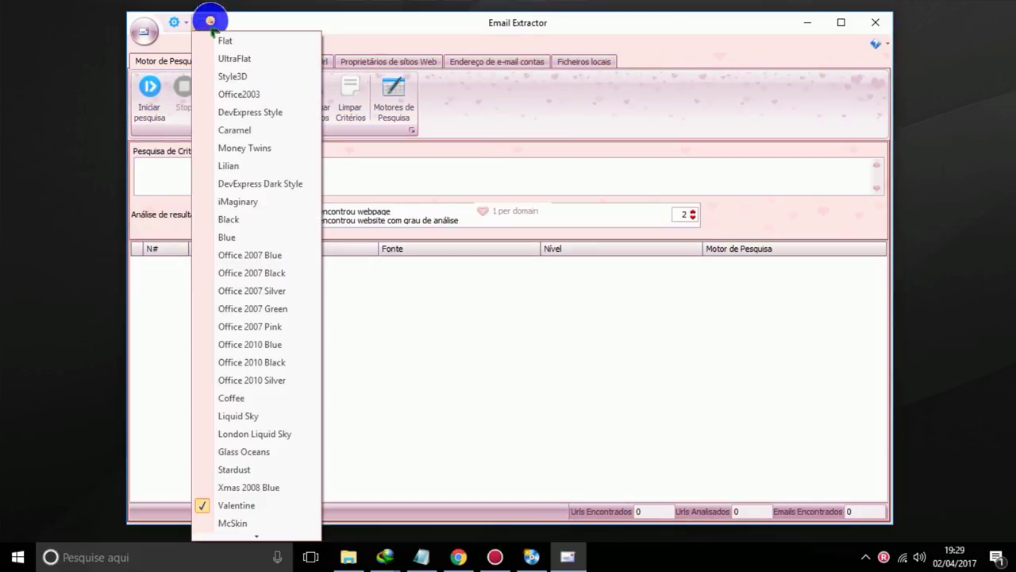
left_click(268, 449)
- Set the program's interface skin to McSkin
left_click(212, 21)
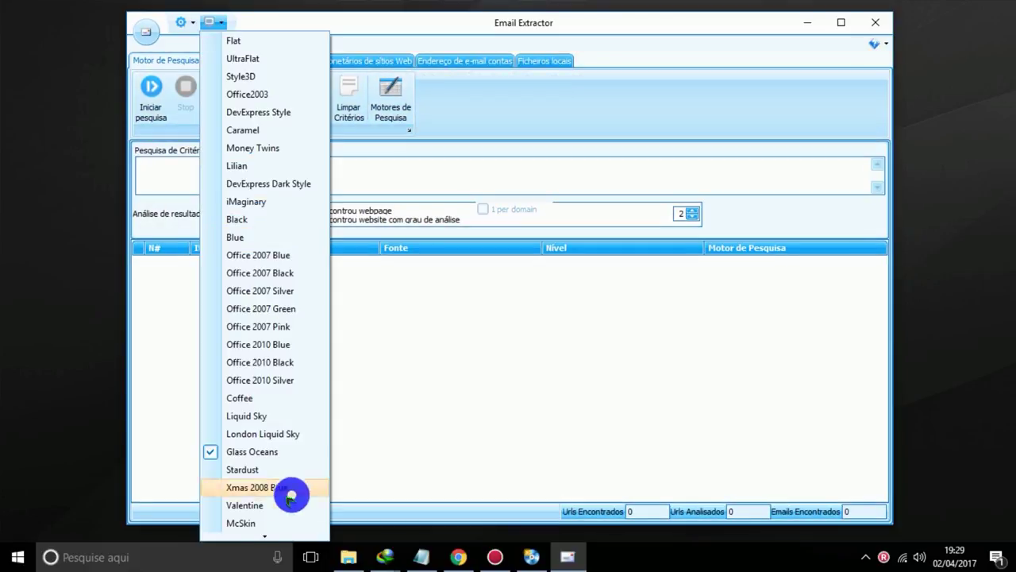
left_click(252, 524)
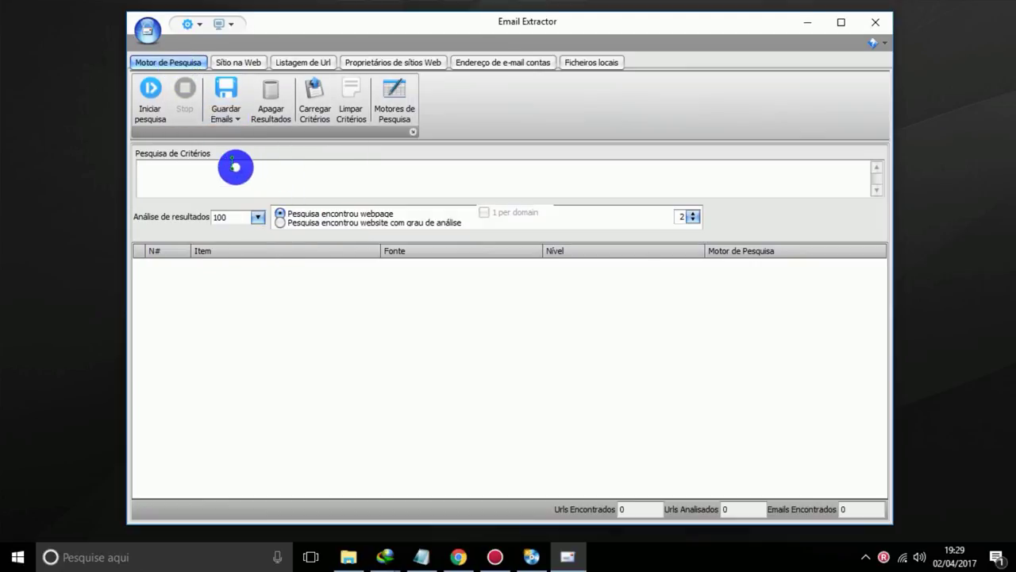
left_click(169, 181)
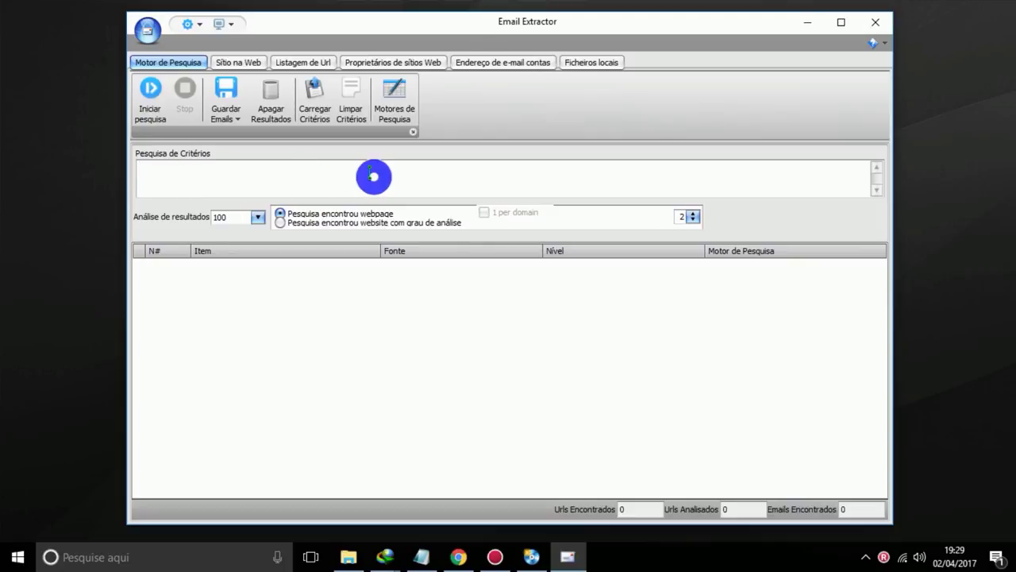
- Choose the E-mails text file on the desktop as the local file source for the extraction
left_click(586, 63)
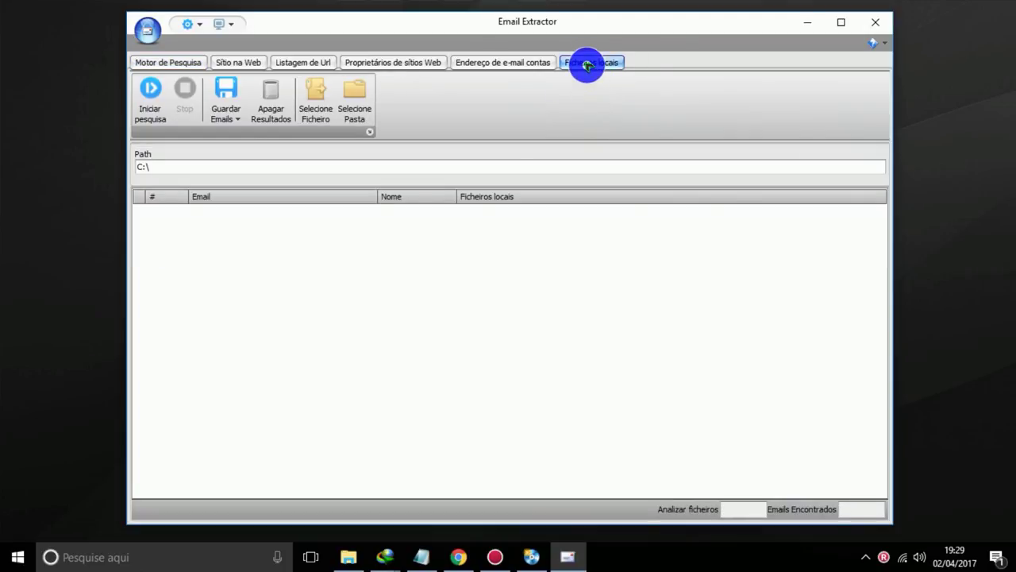
left_click(321, 91)
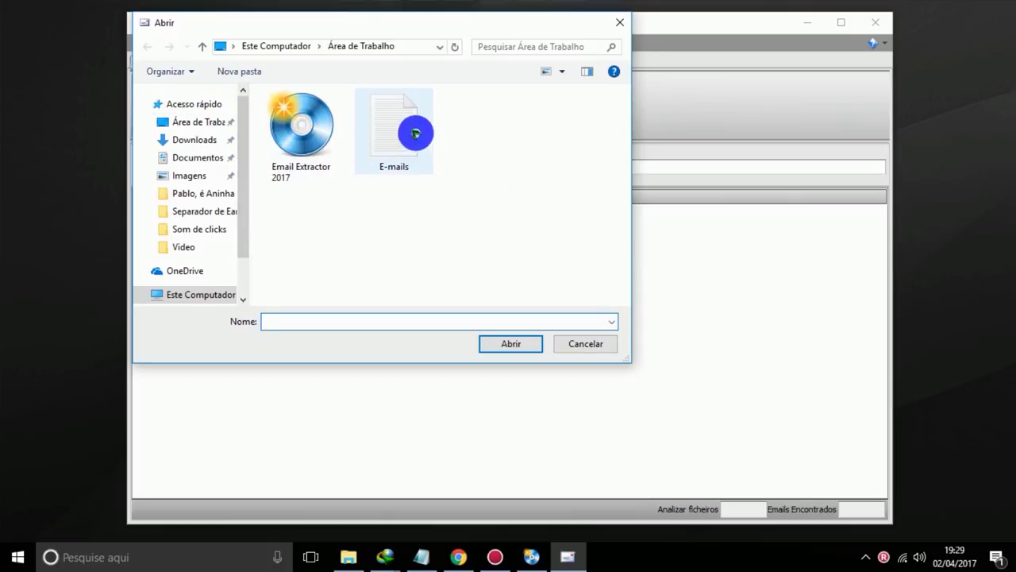
double_click(399, 135)
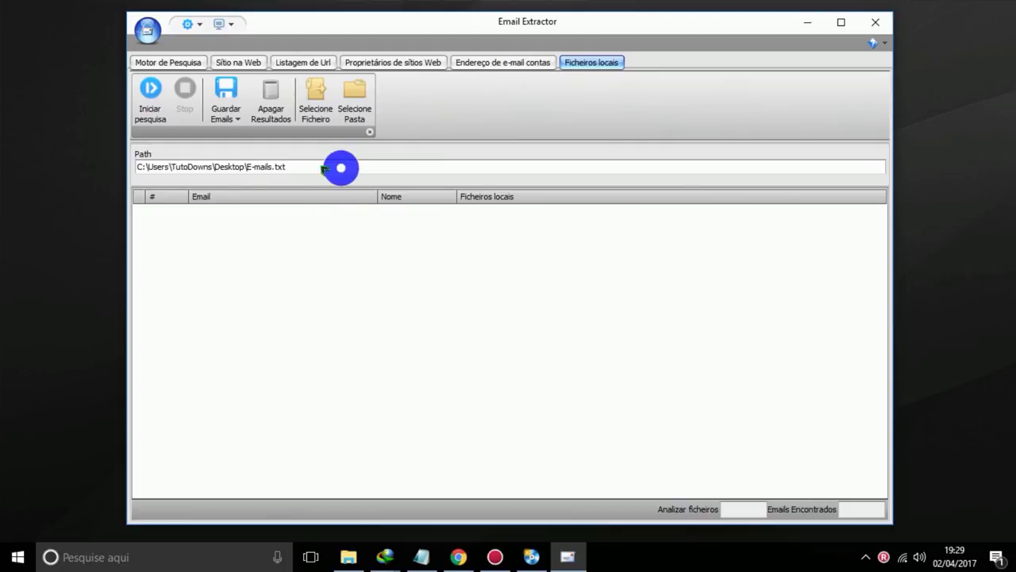
- Run the e-mail search on the selected local file and stop it once addresses have been extracted
left_click(156, 90)
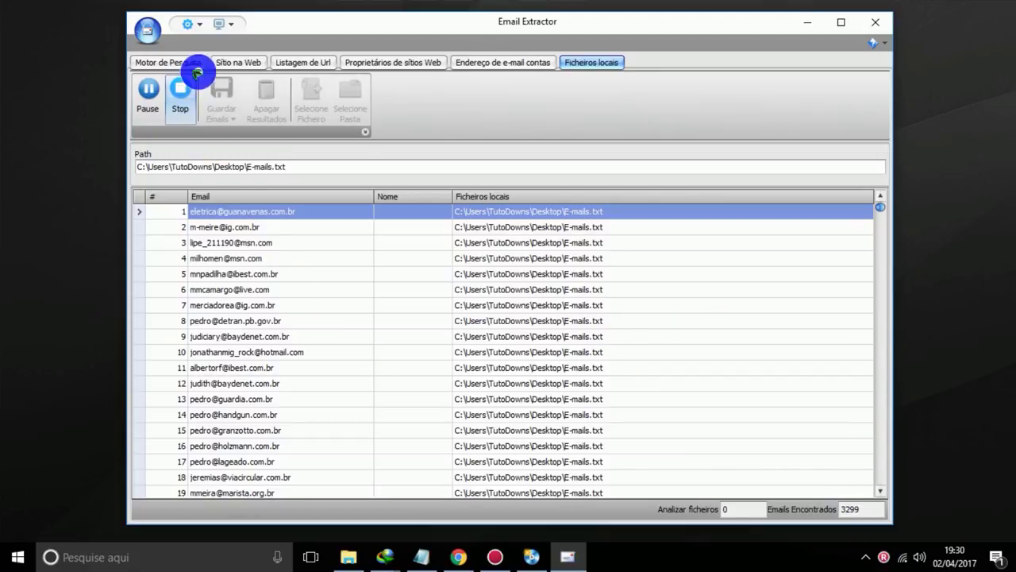
left_click(181, 90)
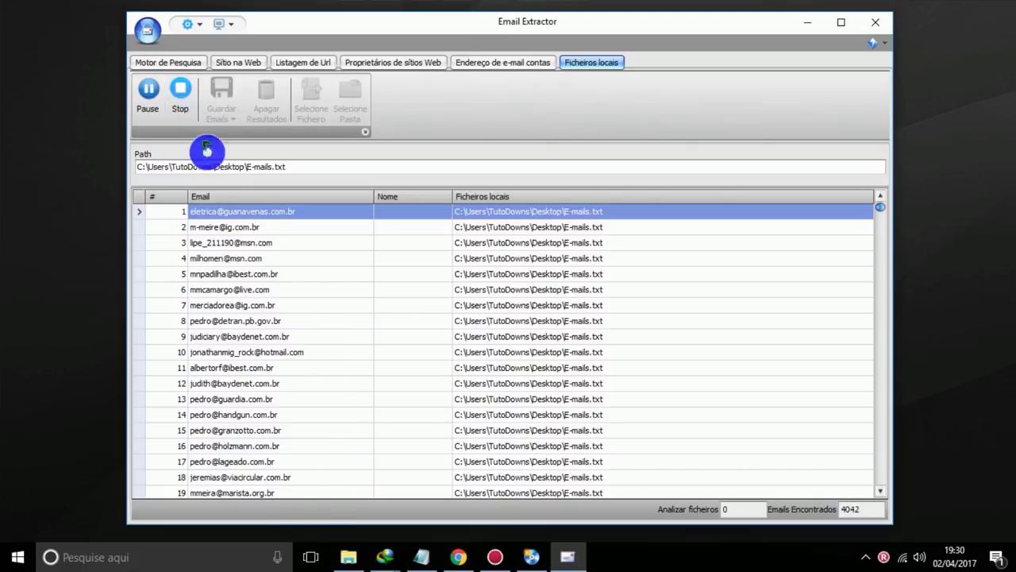
left_click(181, 93)
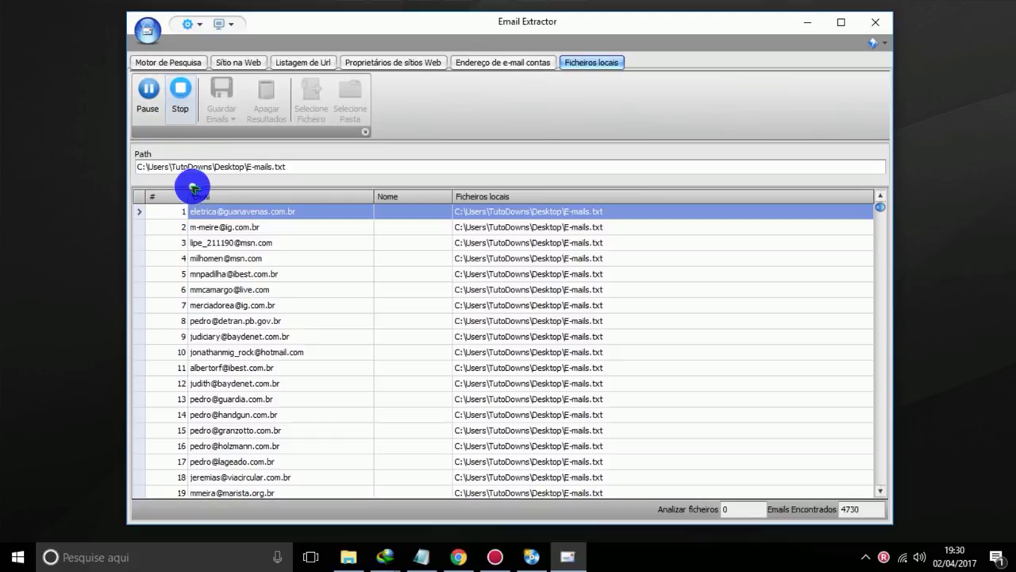
left_click(183, 96)
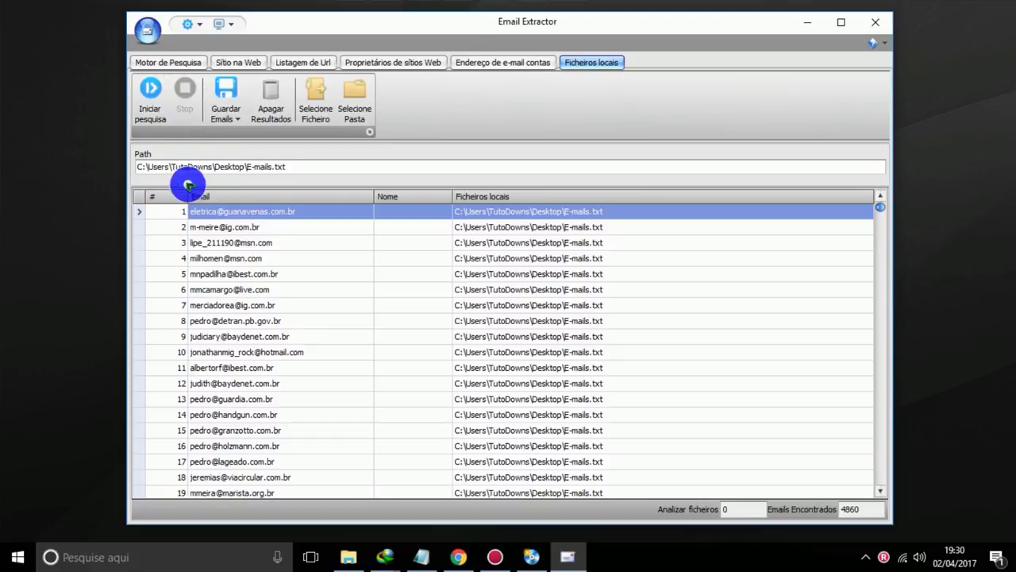
- Start exporting the extracted e-mails as text with only the Email column included, leaving out Nome and Ficheiro
left_click(229, 95)
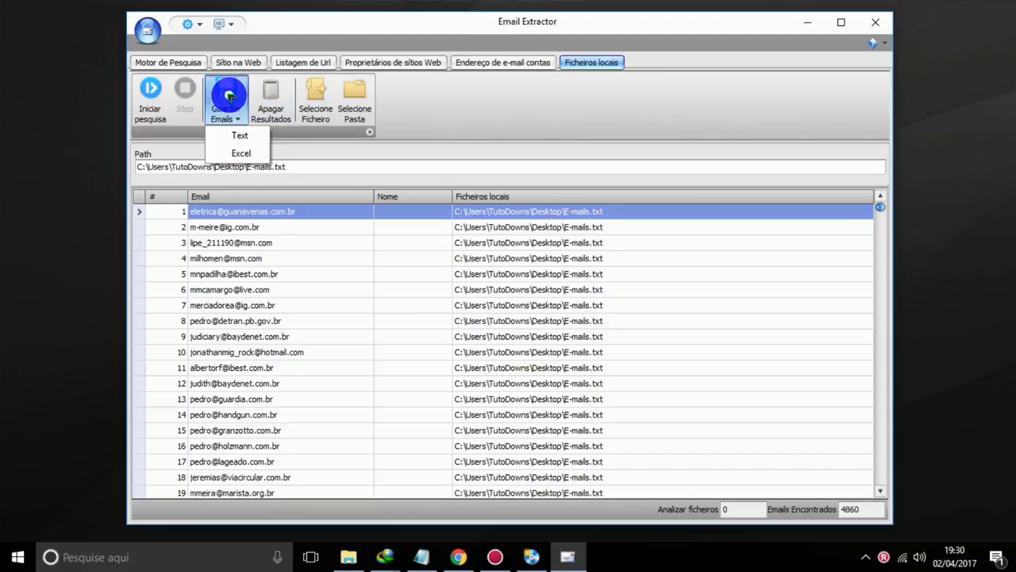
left_click(248, 155)
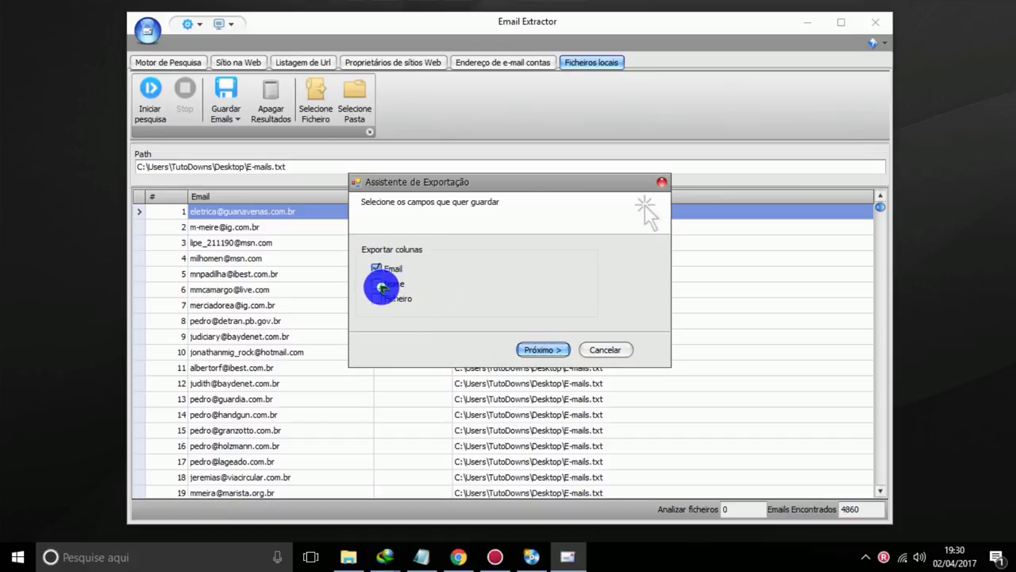
left_click(379, 284)
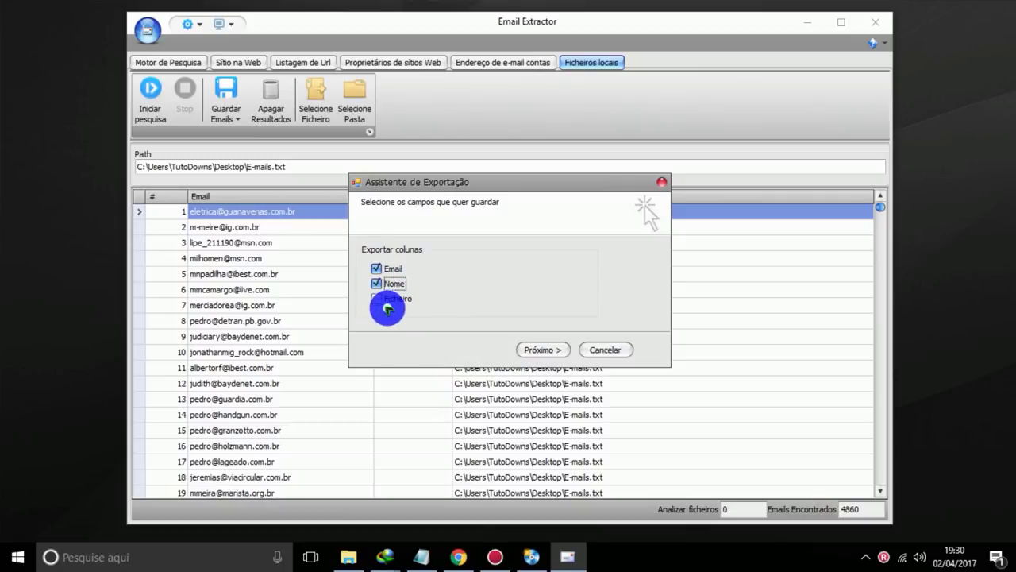
left_click(377, 283)
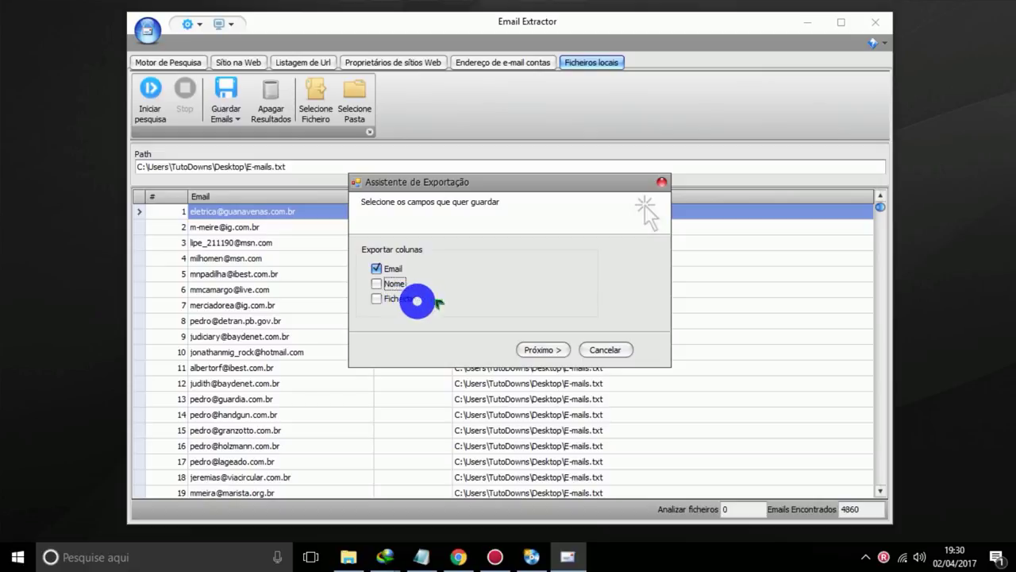
left_click(377, 299)
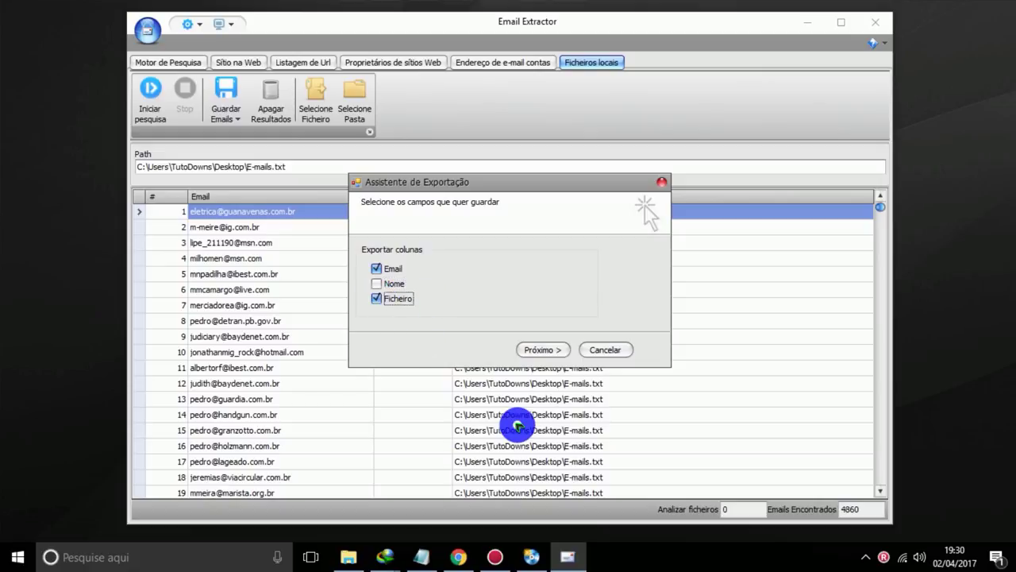
left_click(377, 298)
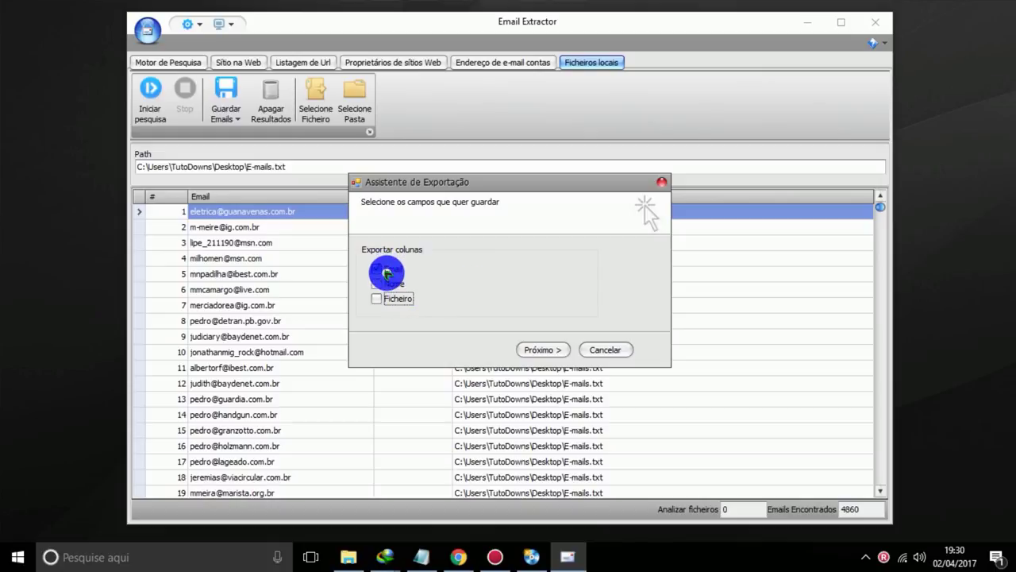
left_click(540, 349)
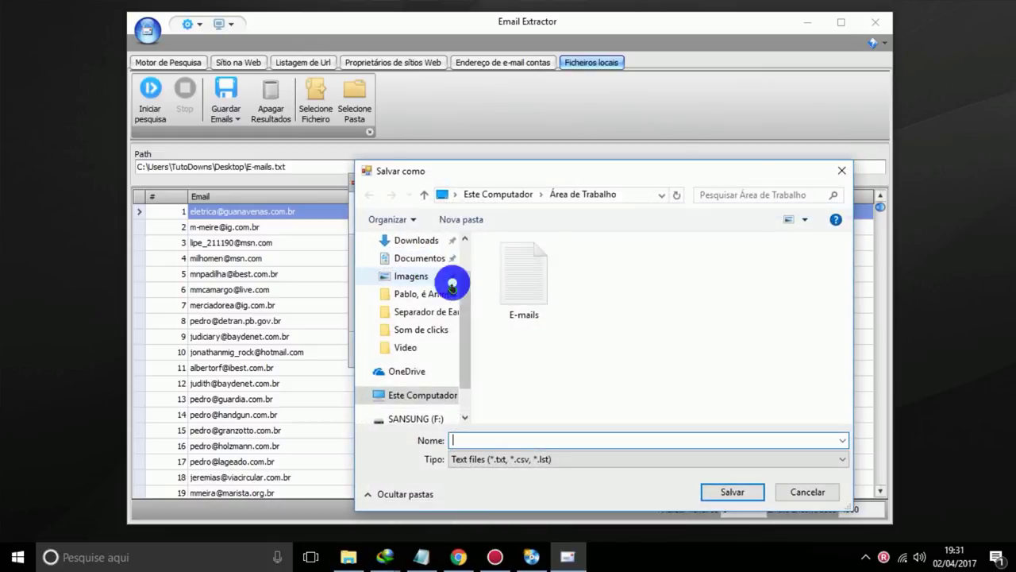
- Save the exported list to the desktop (Área de Trabalho) as Teste and finish the export wizard
scroll(464, 270, "up", 1)
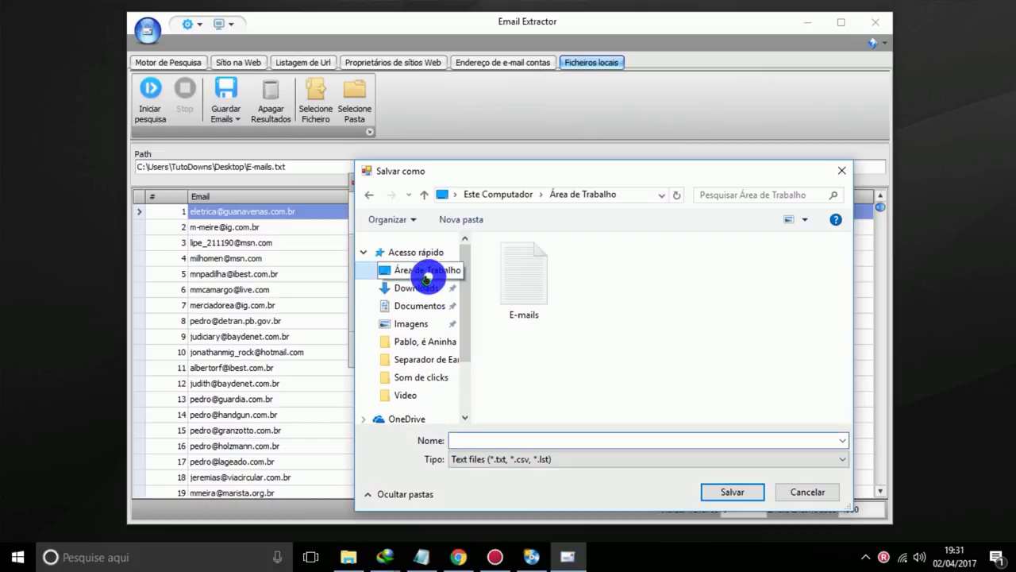
left_click(430, 271)
left_click(503, 440)
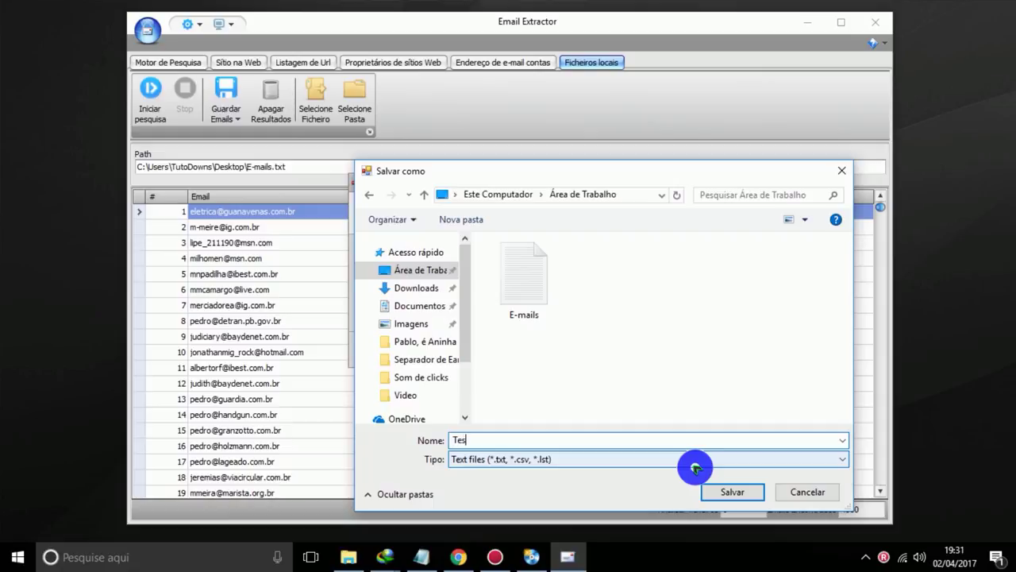
left_click(729, 491)
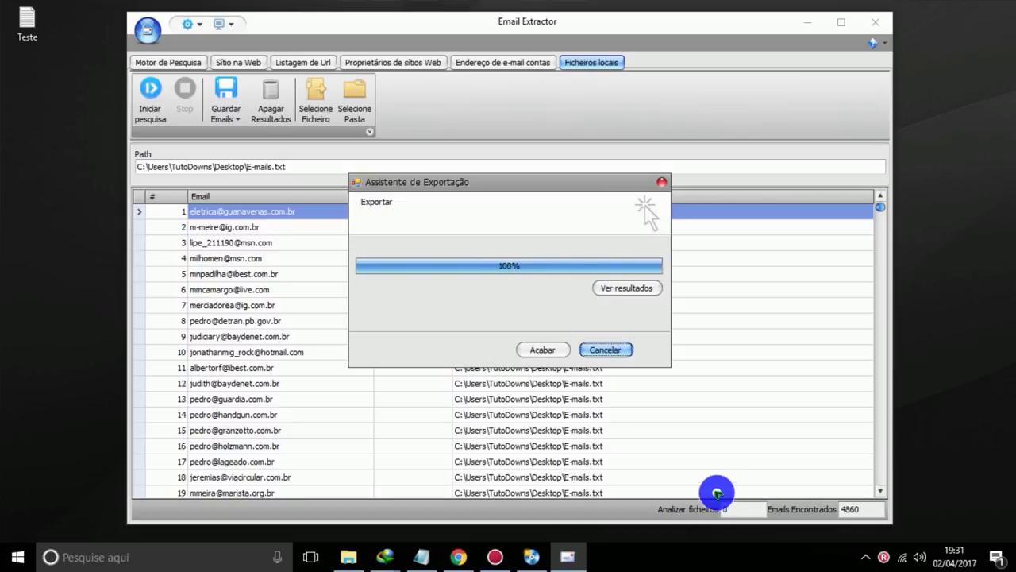
left_click(548, 350)
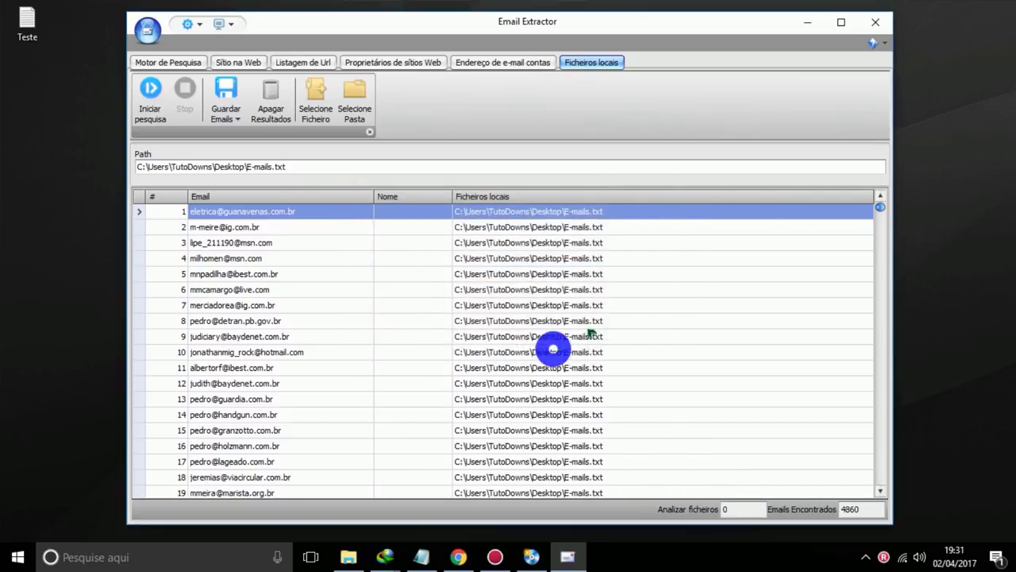
- Close Email Extractor and its launcher, and open the exported Teste file to examine how the addresses are listed
left_click(873, 21)
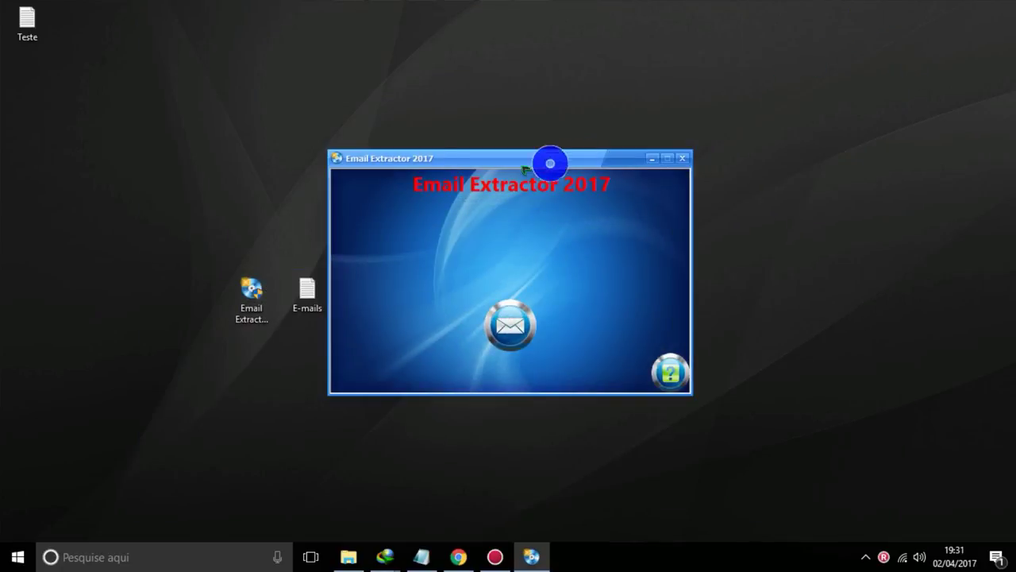
left_click(683, 158)
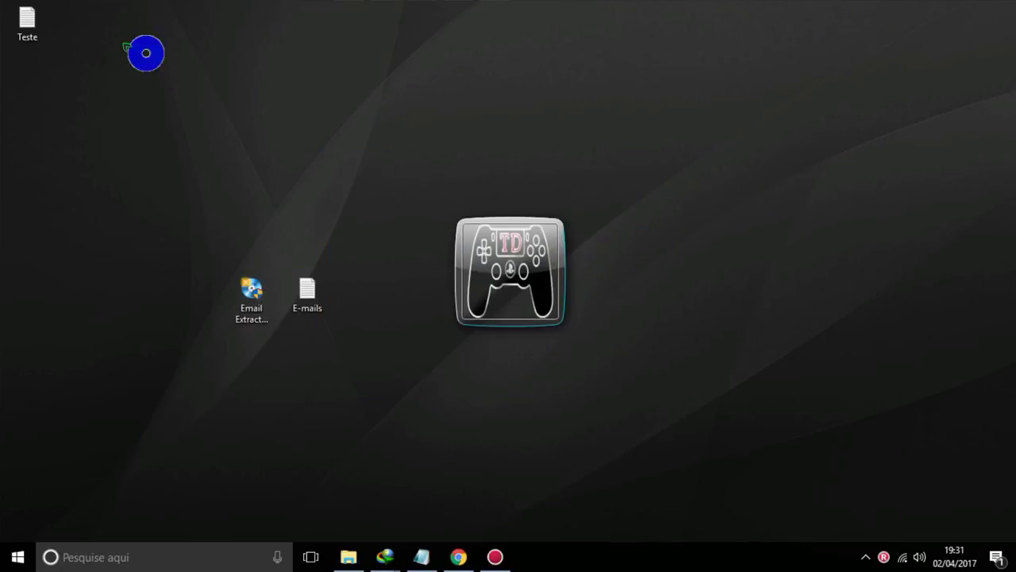
double_click(27, 17)
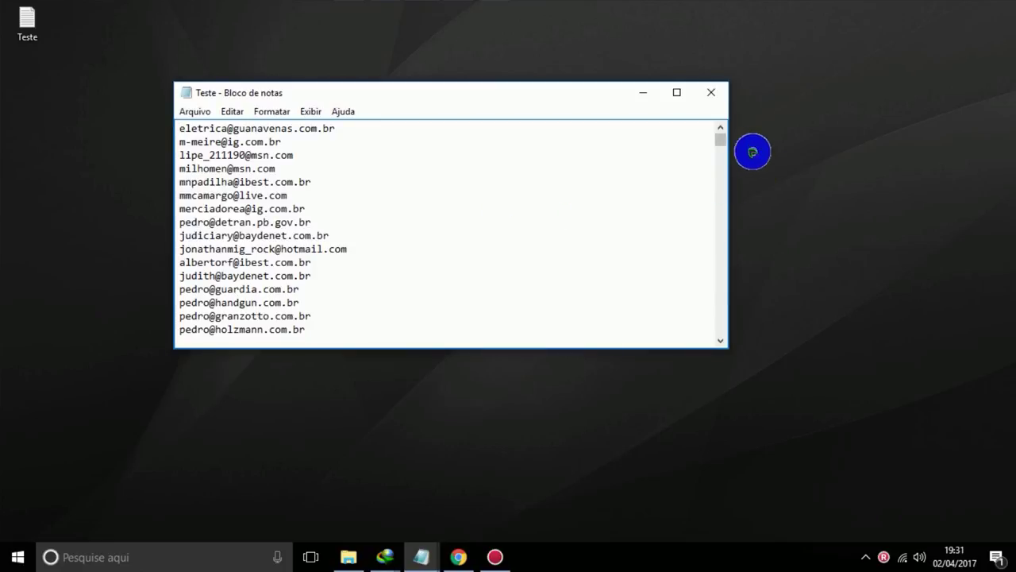
mouse_move(721, 139)
left_mouse_down()
mouse_move(722, 313)
mouse_move(721, 143)
left_mouse_up()
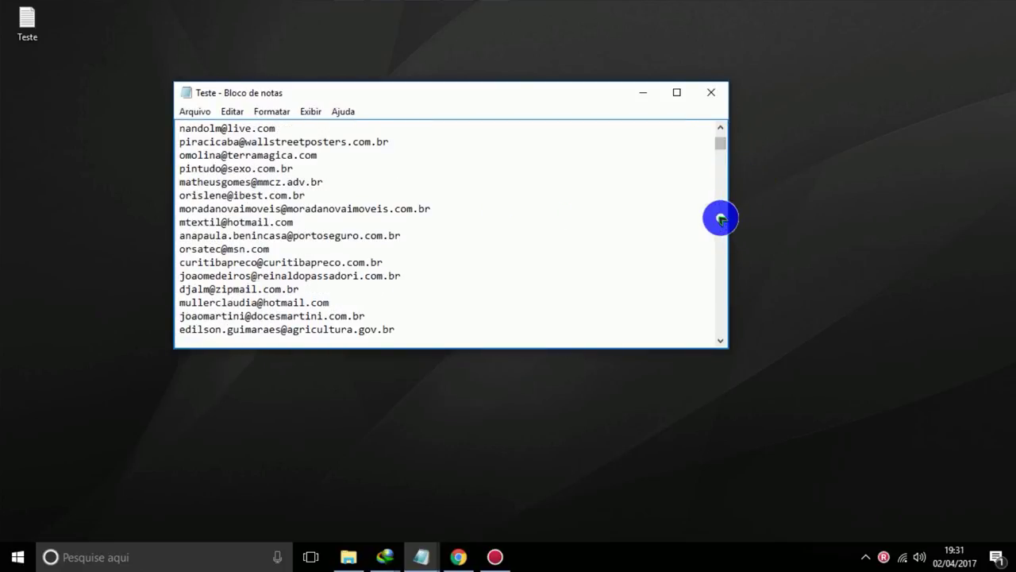